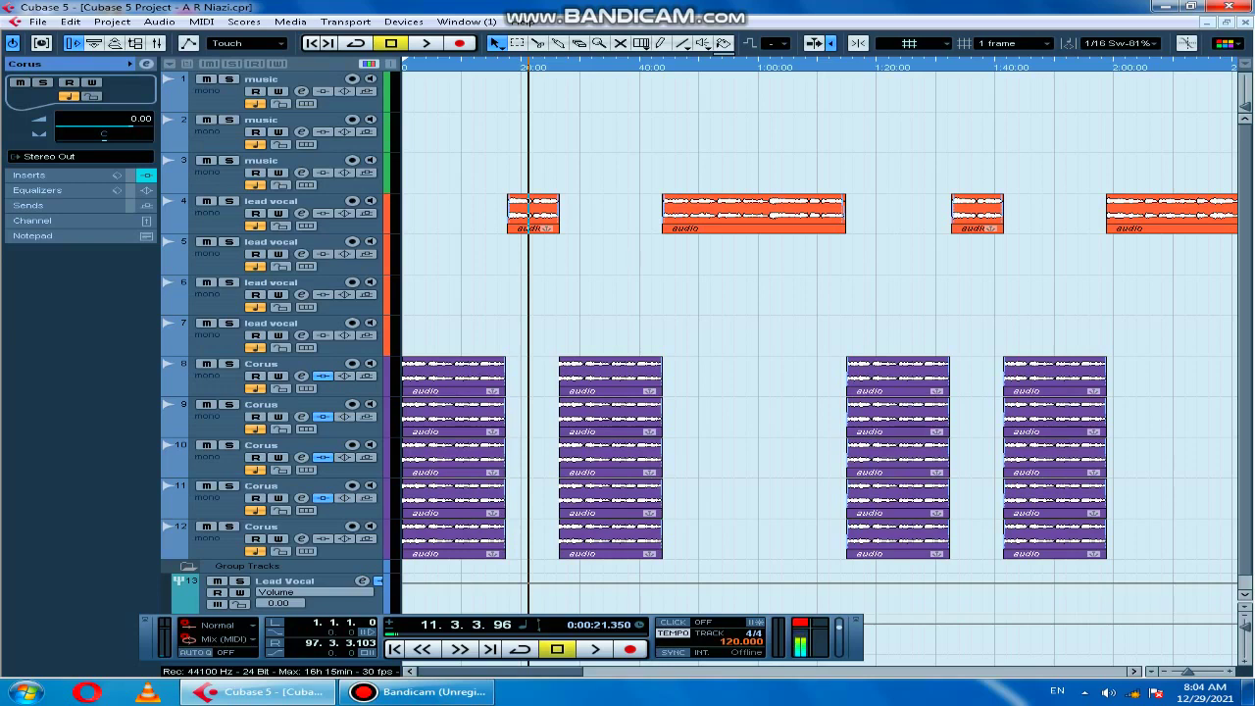
Play the arrangement from about 0:21, stop at about 0:53, and mute lead vocal track 4.
key(space)
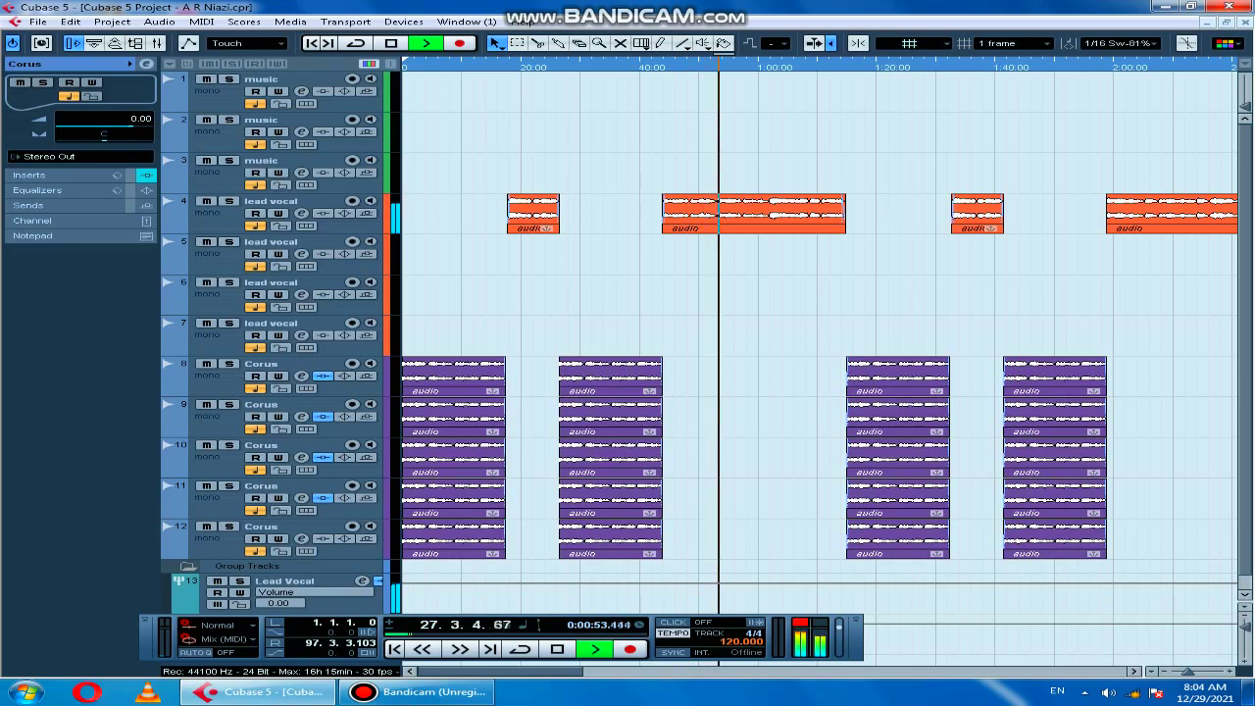
key(space)
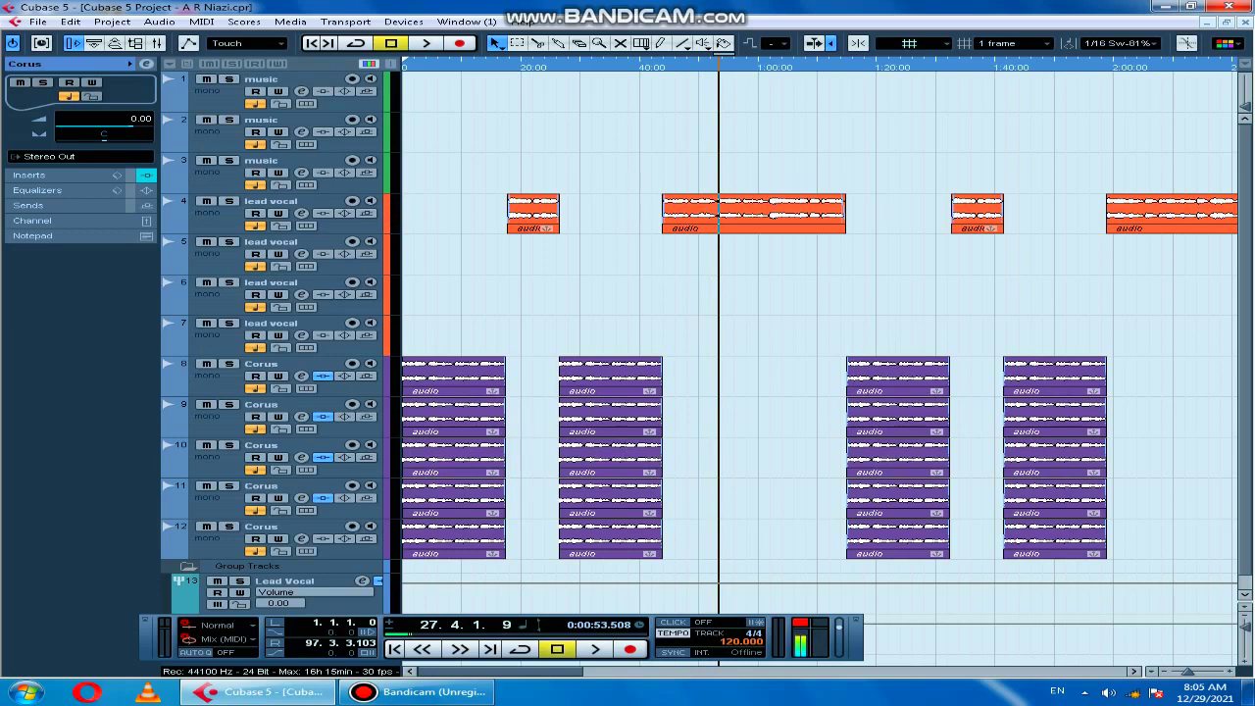
click(207, 201)
Solo lead vocal track 5, record a take from about 0:53 to 1:14, and play it back.
click(271, 242)
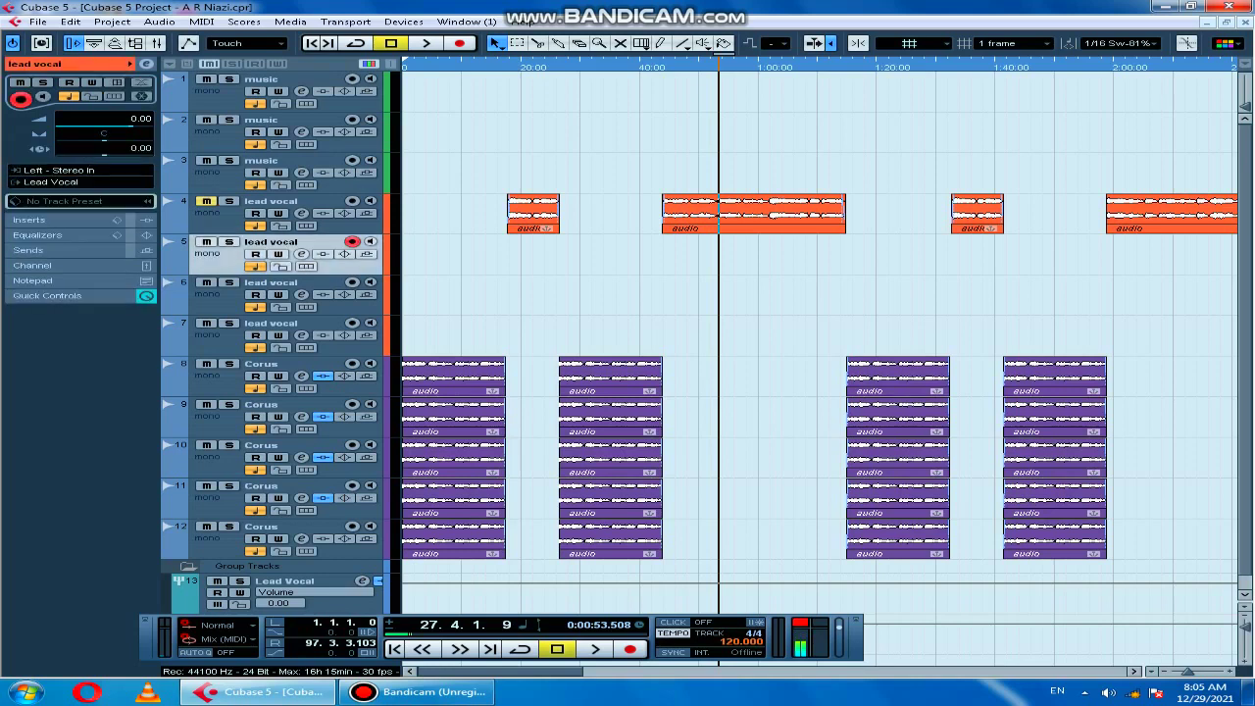
click(229, 242)
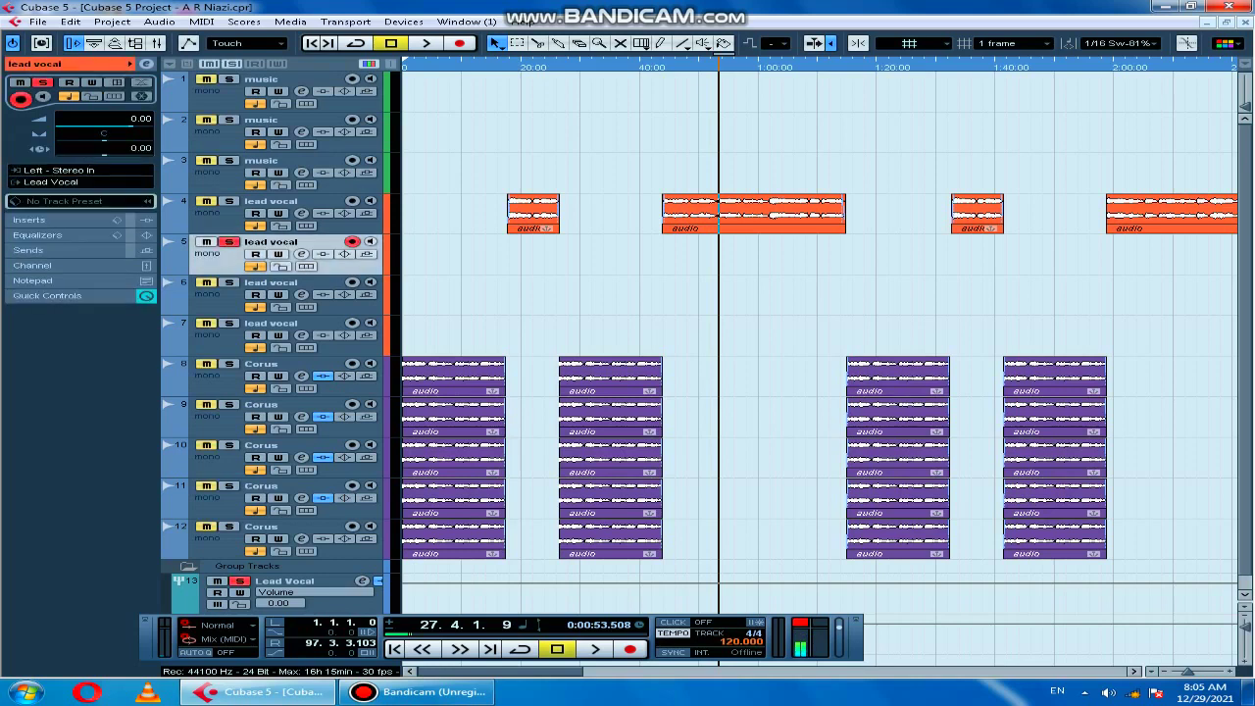
key(KP_Multiply)
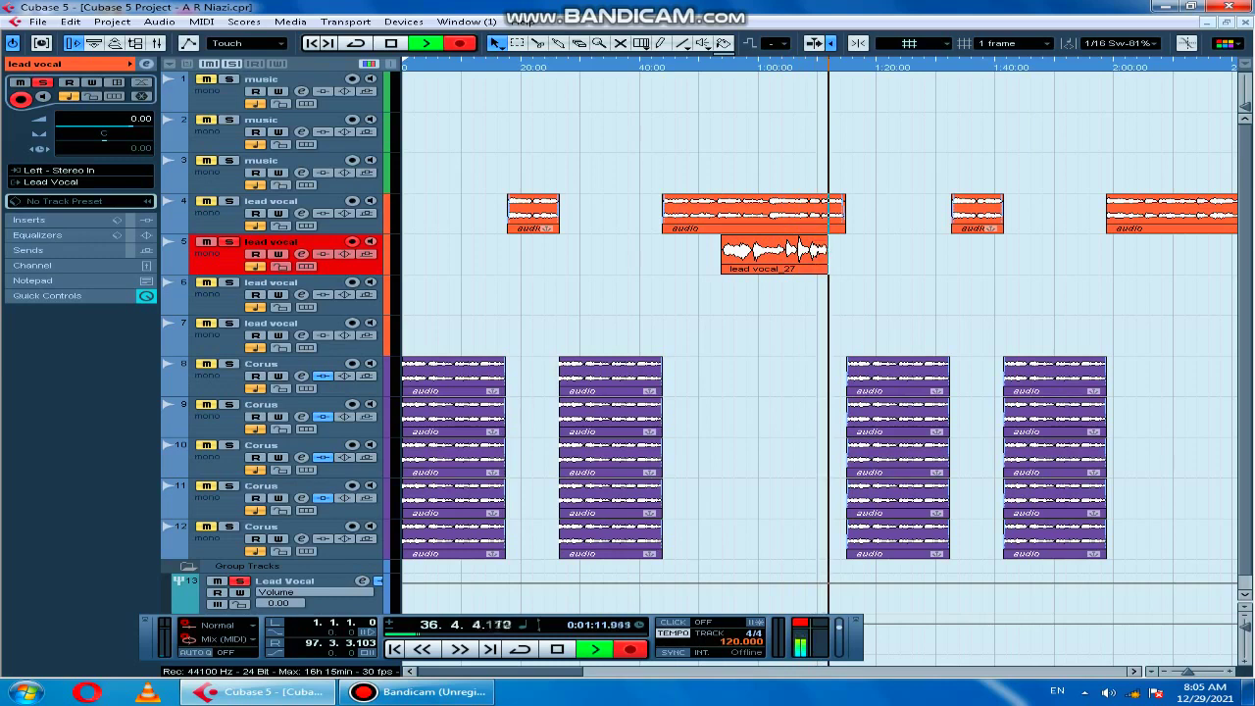
key(space)
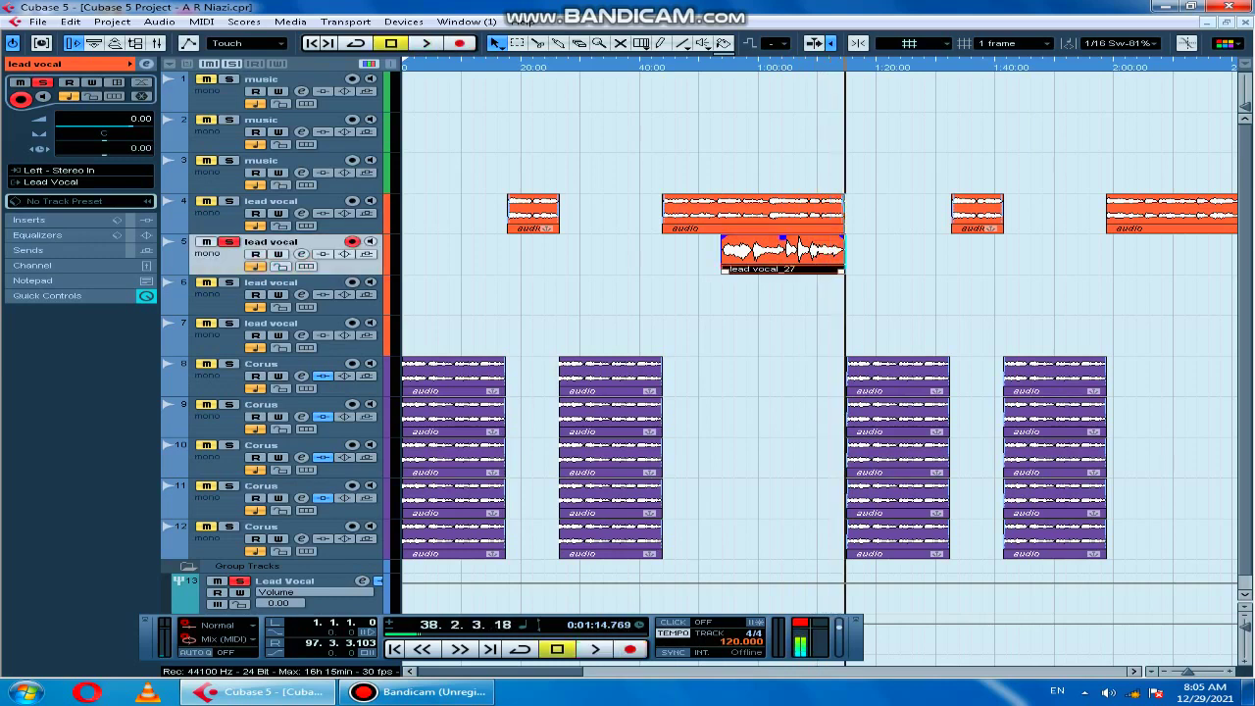
key(space)
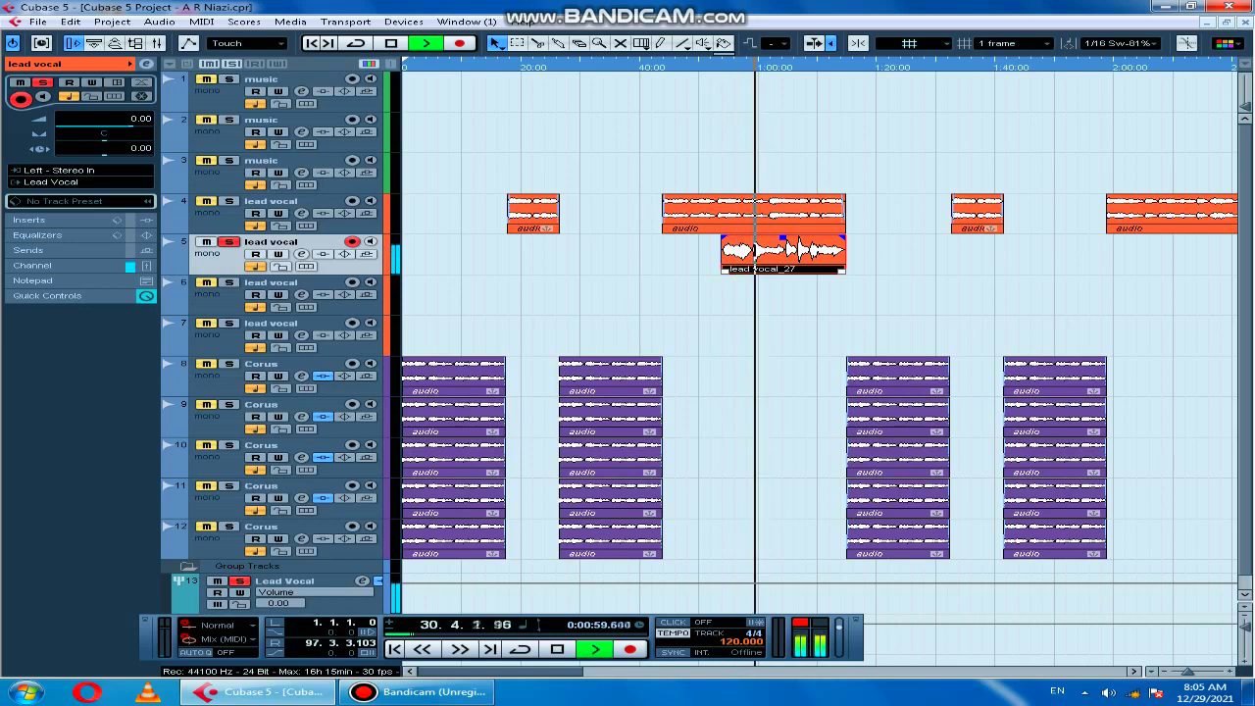
key(space)
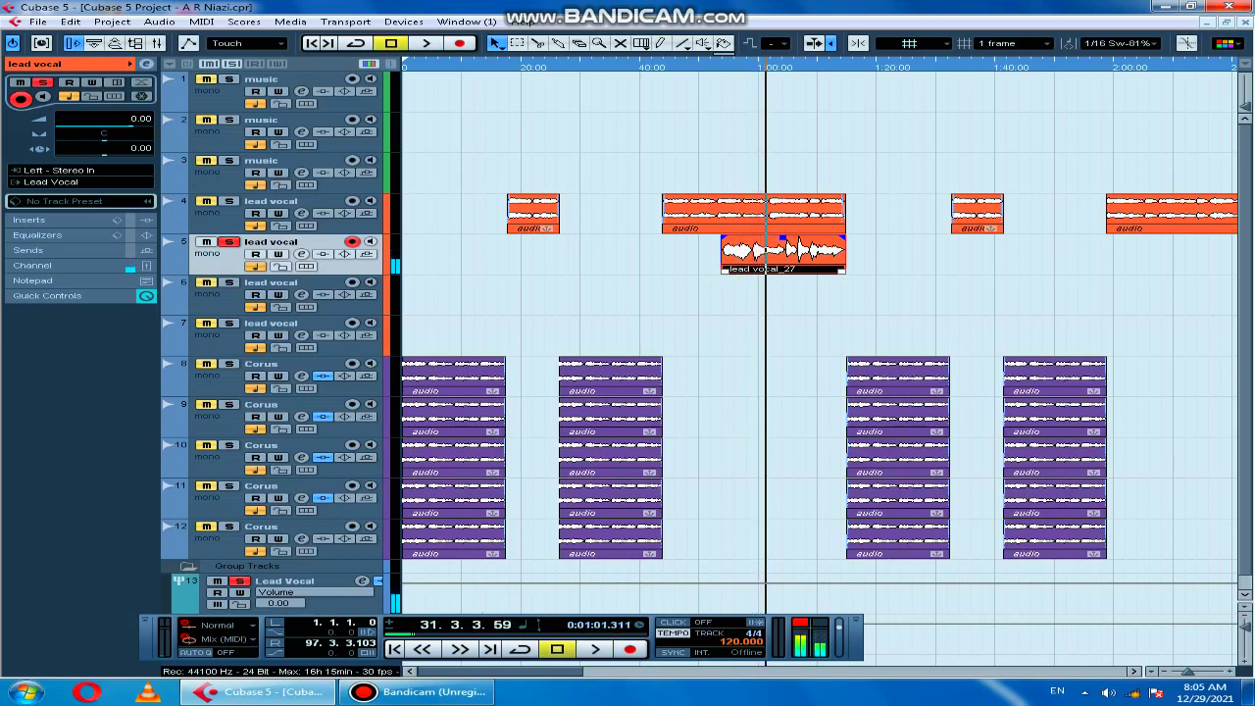
Delete the recorded take, turn off solo on track 5, and place the project cursor at about 0:08.8.
key(Delete)
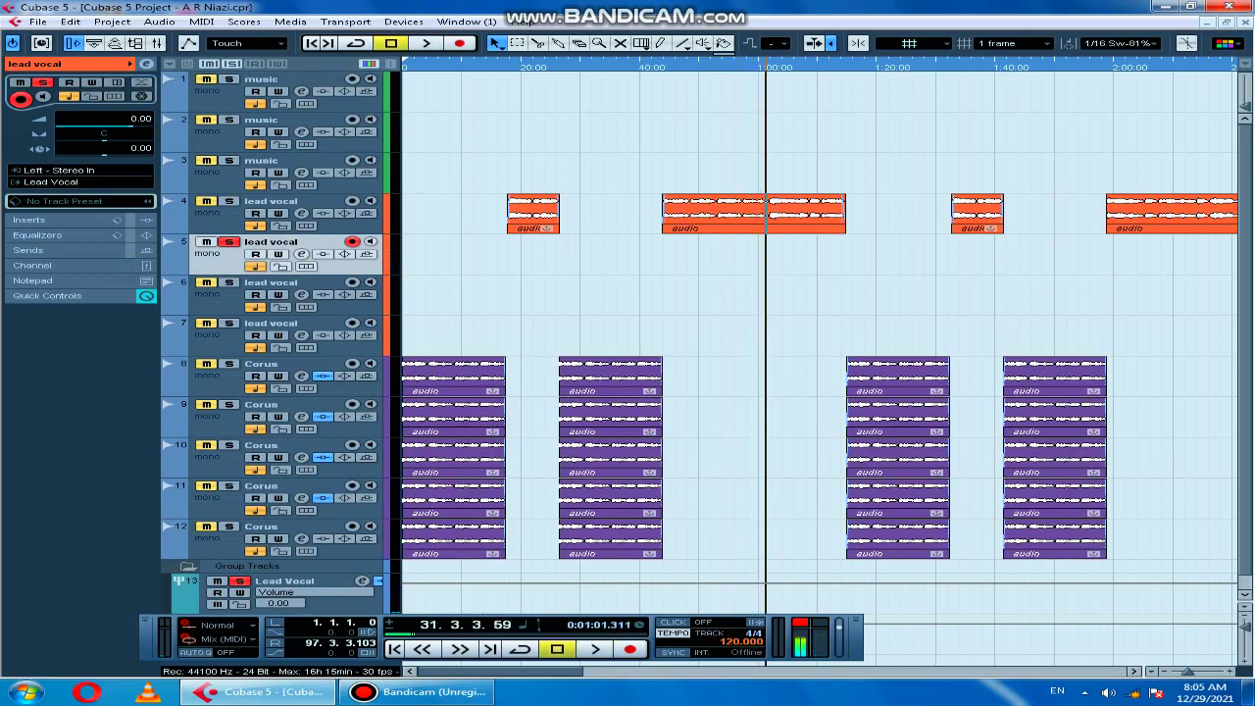
key(s)
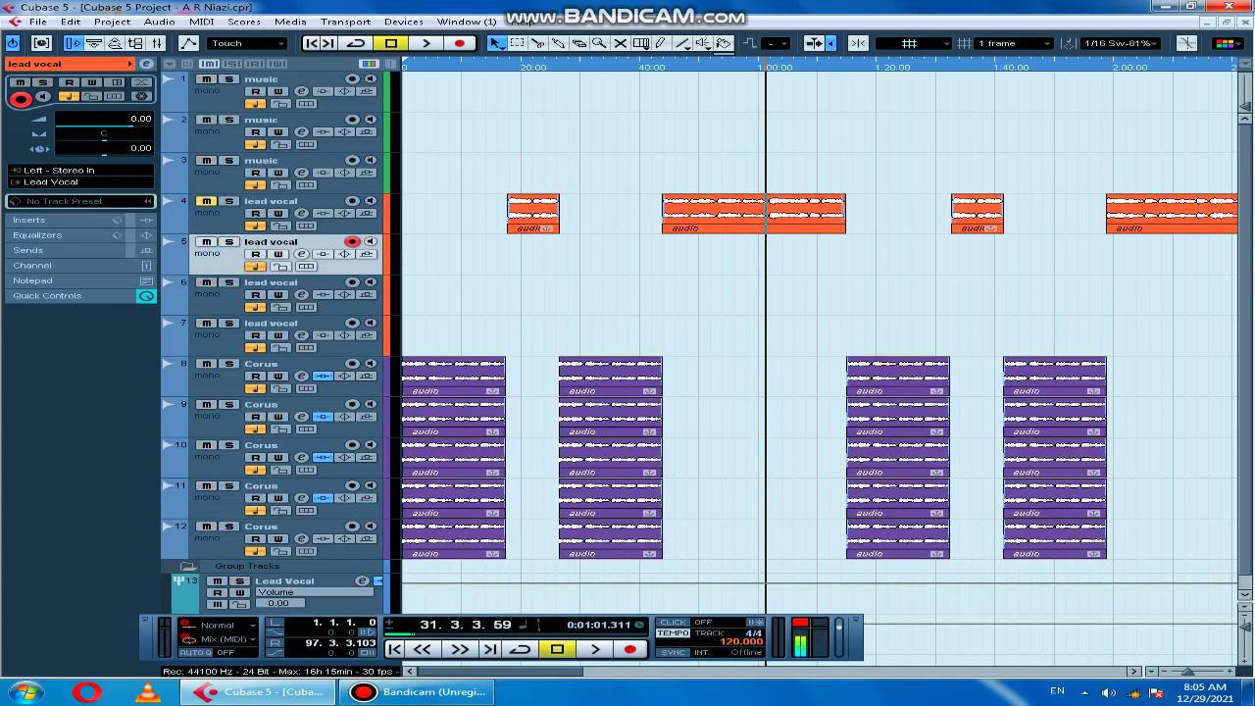
click(454, 67)
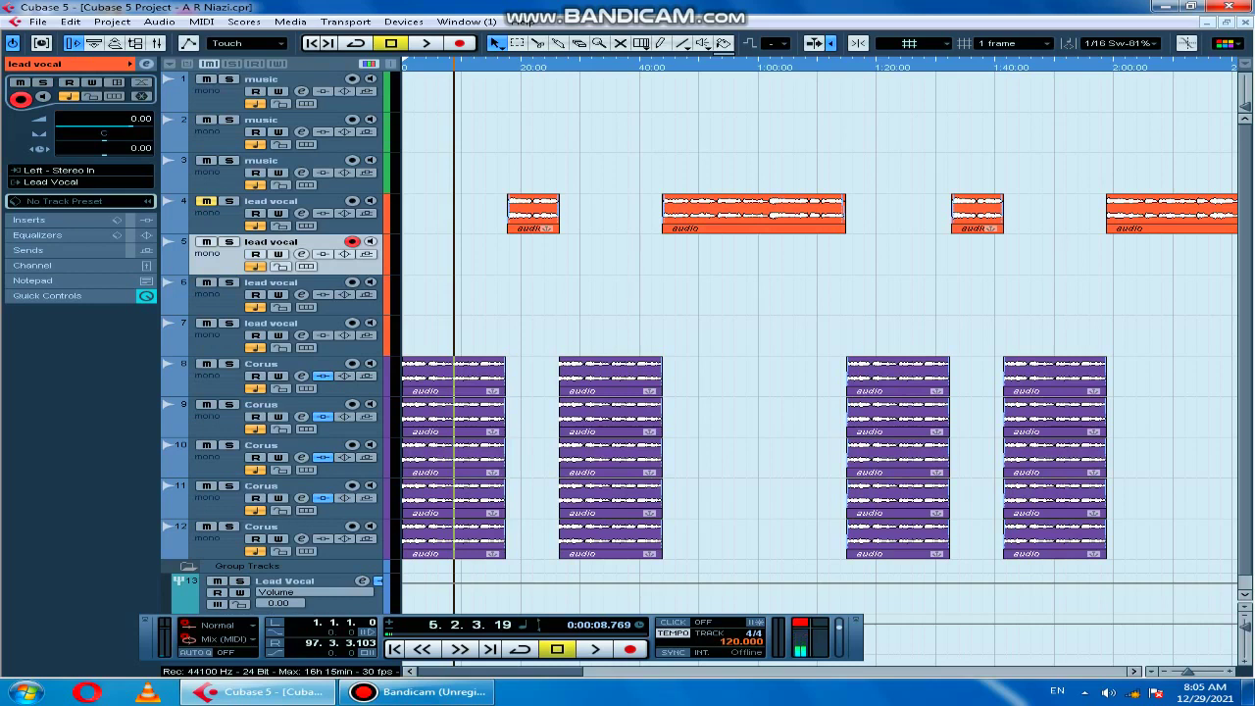
Open VST Connections and review the input, output, group/FX, external FX, external instrument and studio routing.
key(F4)
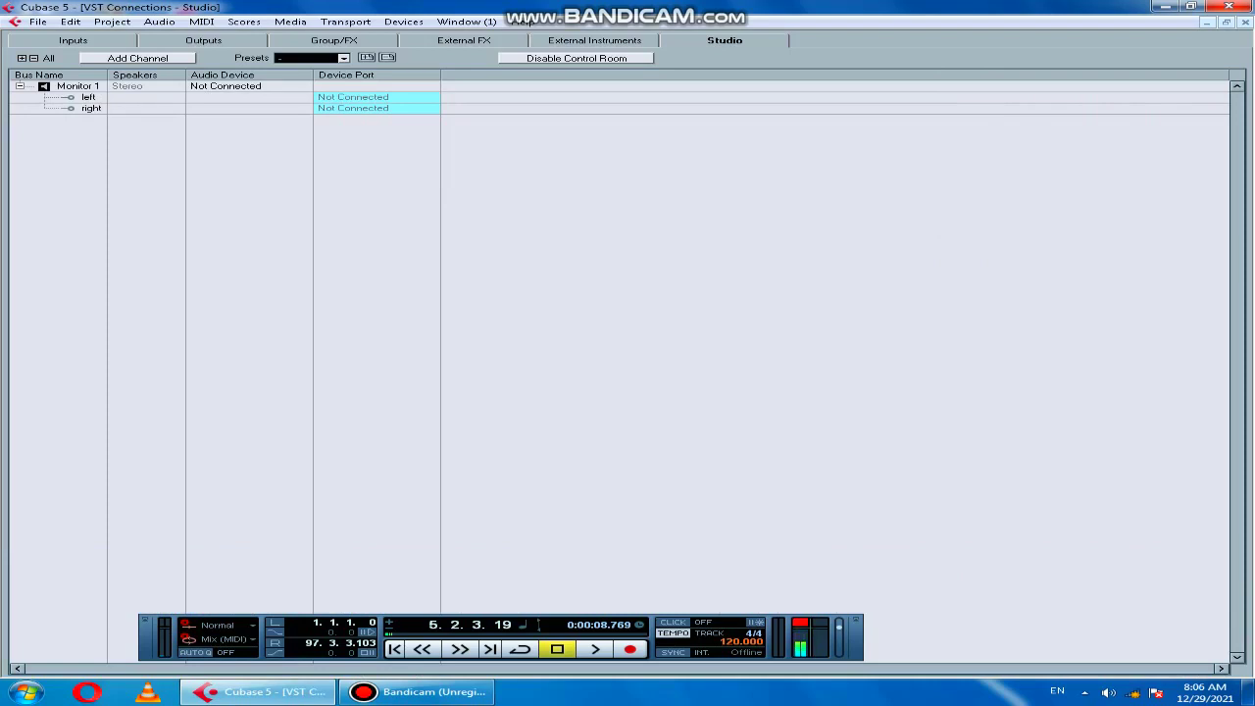
click(74, 40)
click(203, 40)
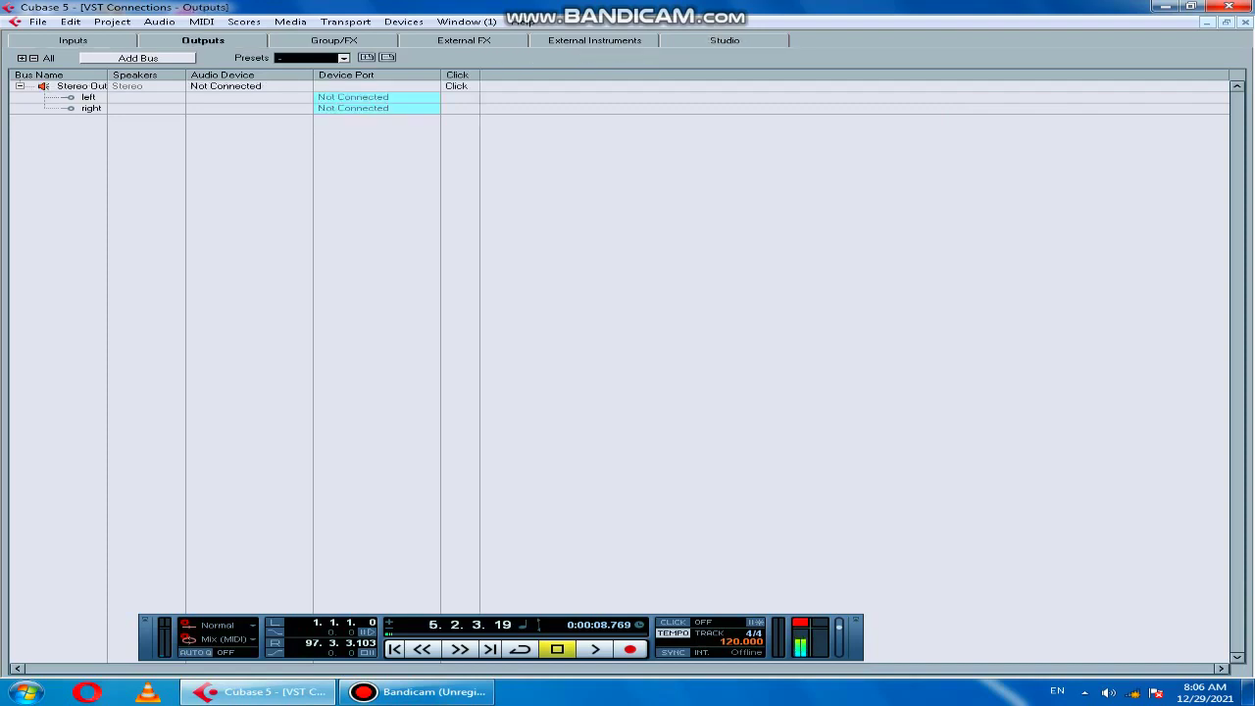
click(333, 40)
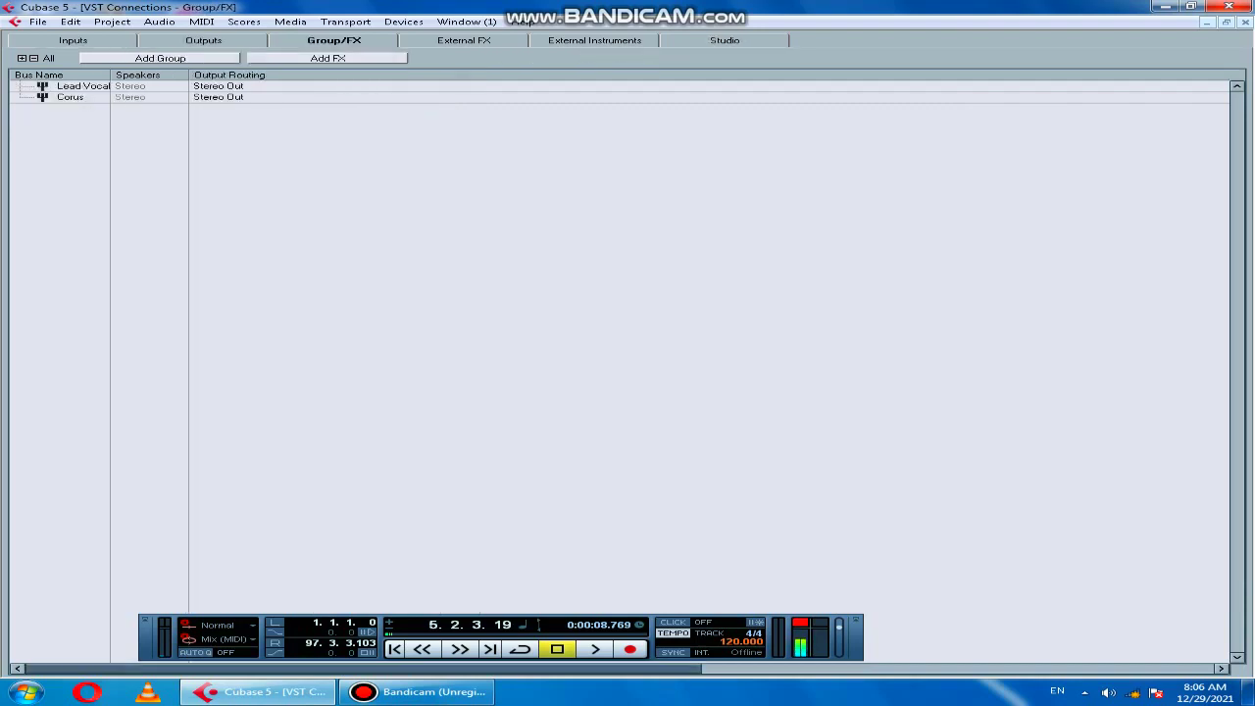
click(464, 40)
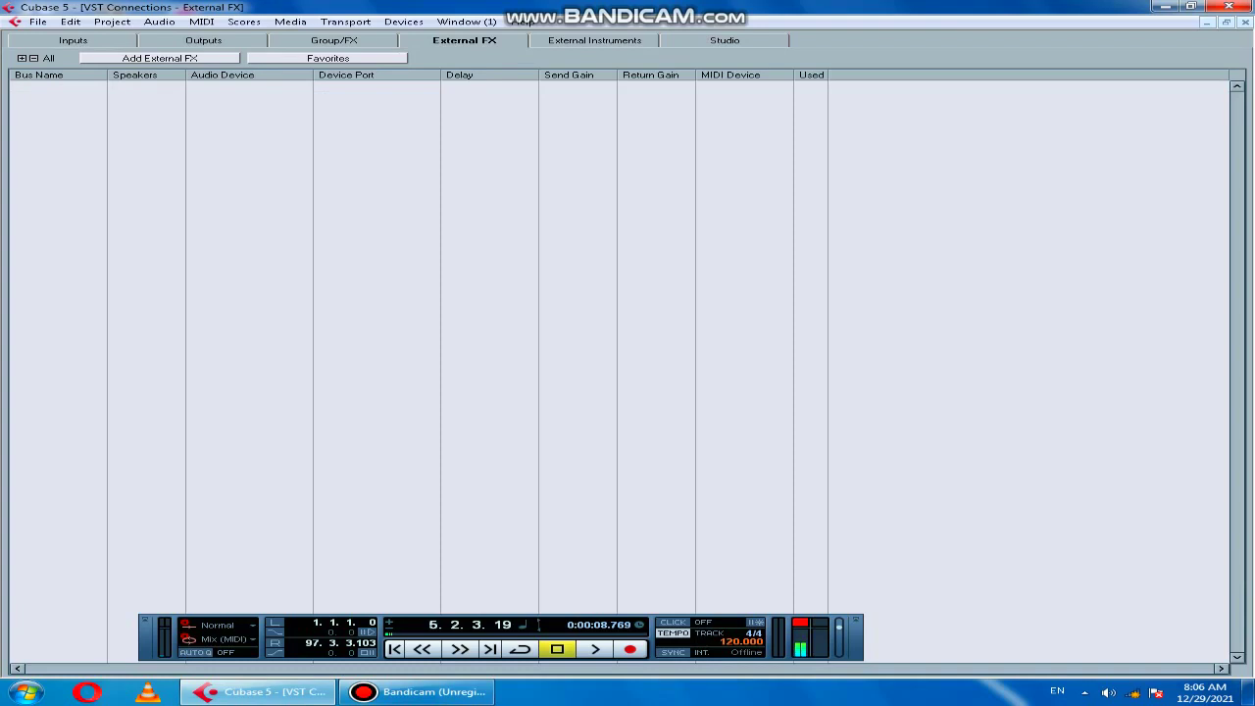
click(594, 40)
click(724, 41)
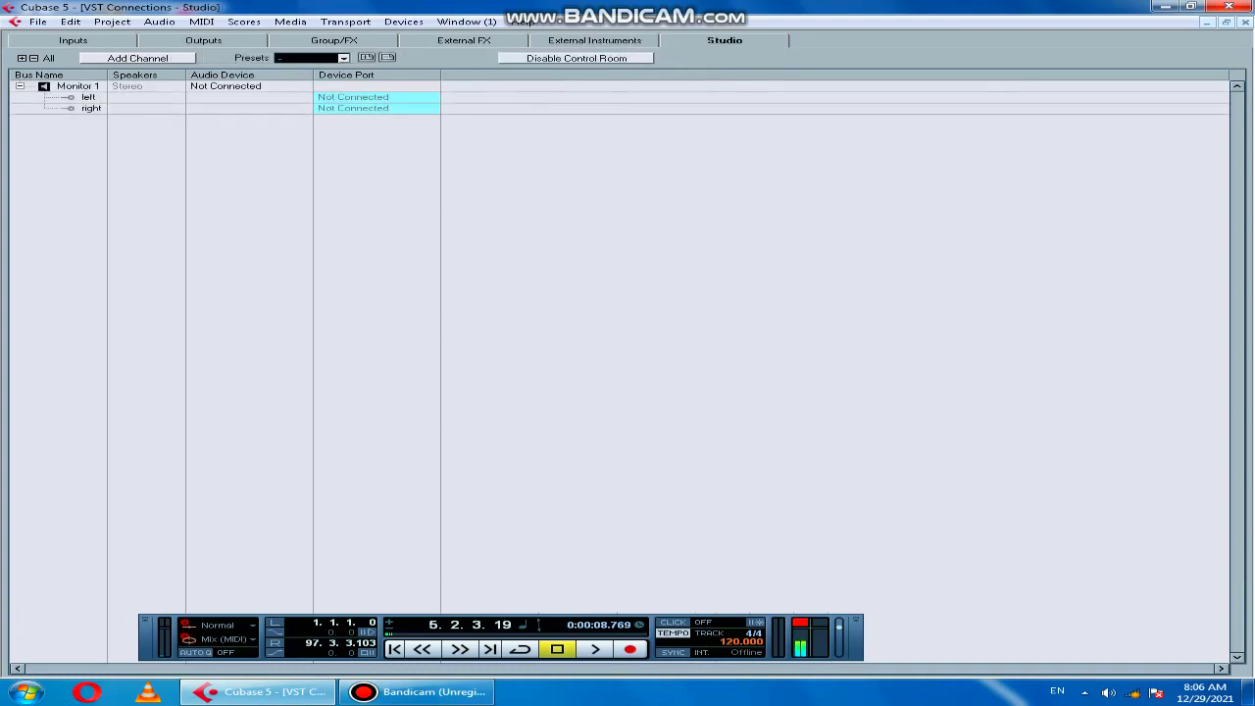
Check the available device ports for the left channel of the Stereo In bus.
click(72, 40)
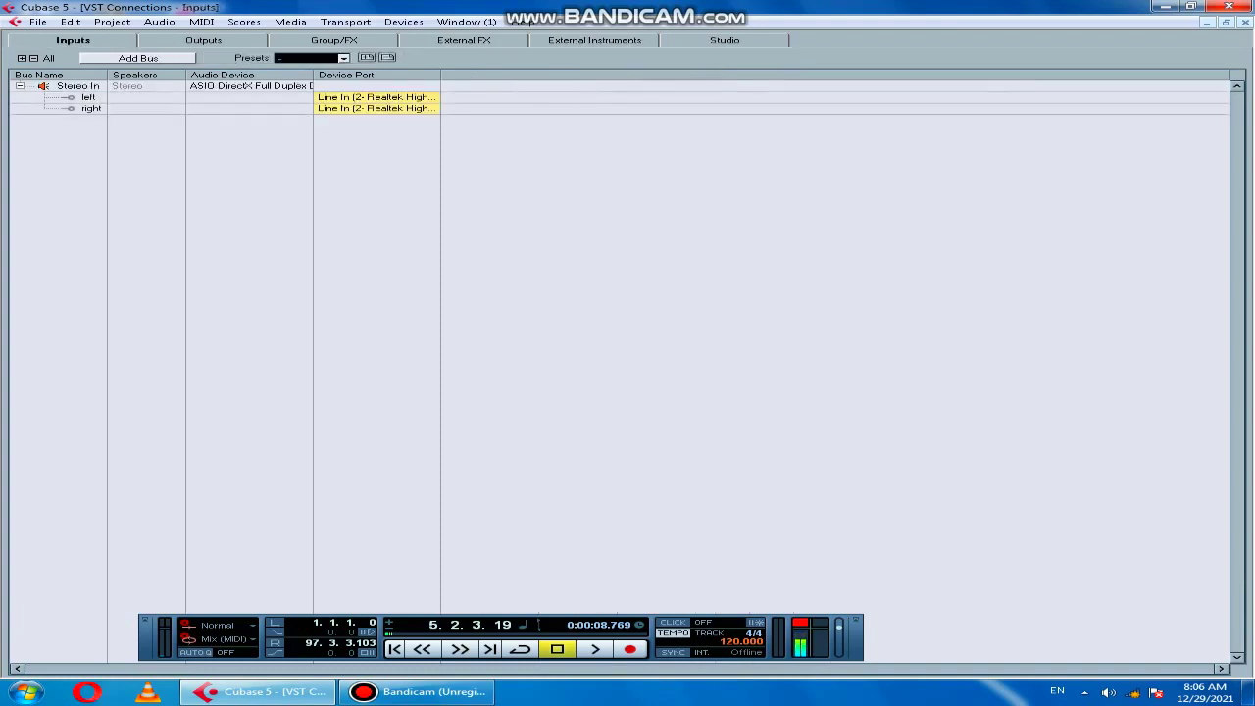
click(376, 97)
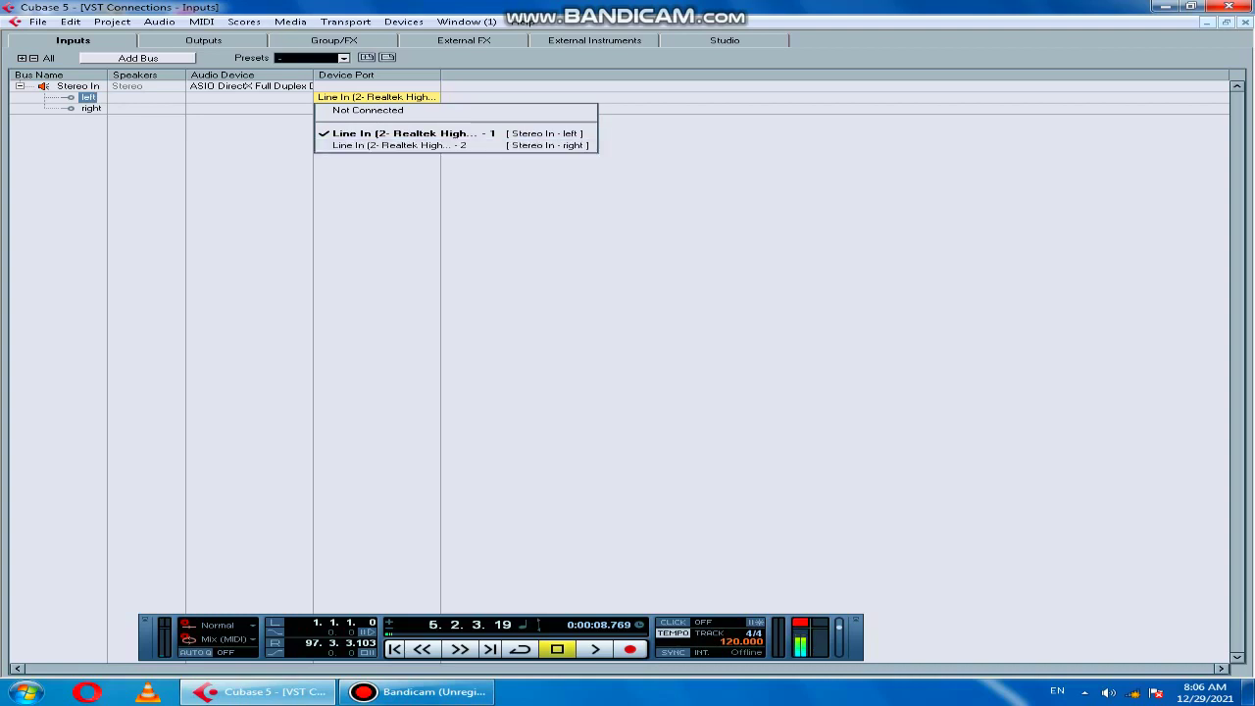
key(Escape)
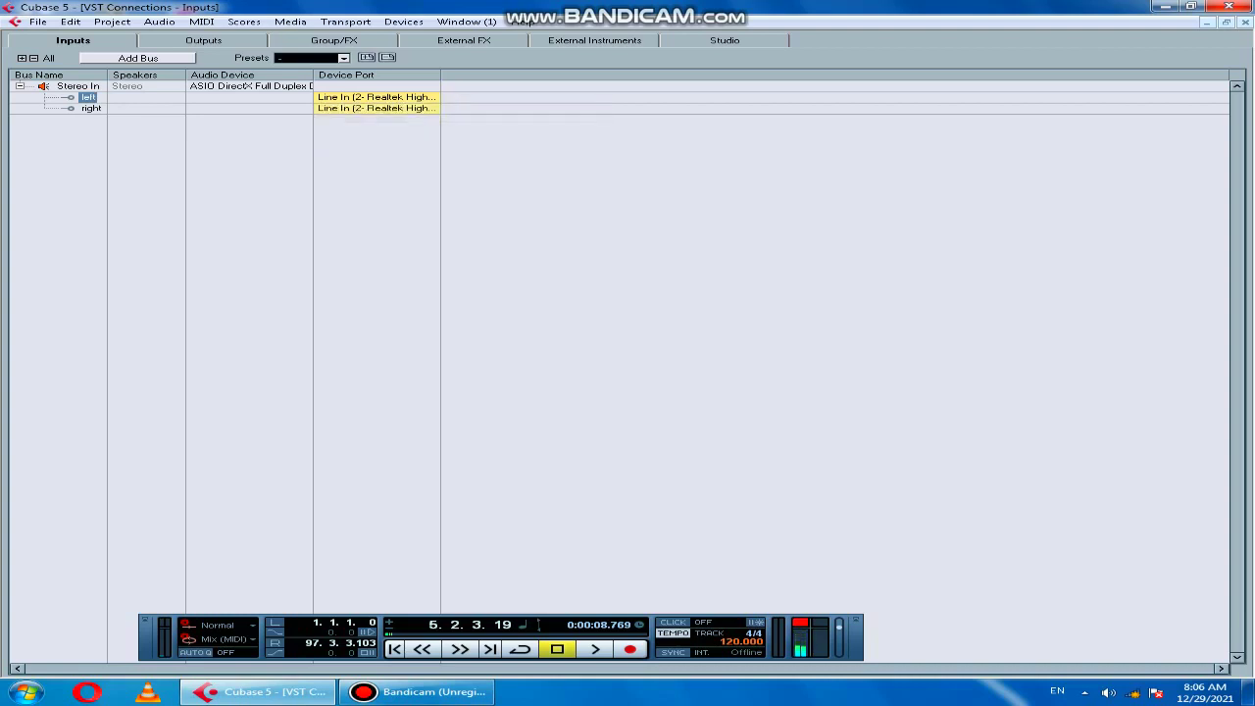
Assign the Stereo Out bus's left channel to Realtek Speakers port 1 and its right channel to port 2.
click(203, 40)
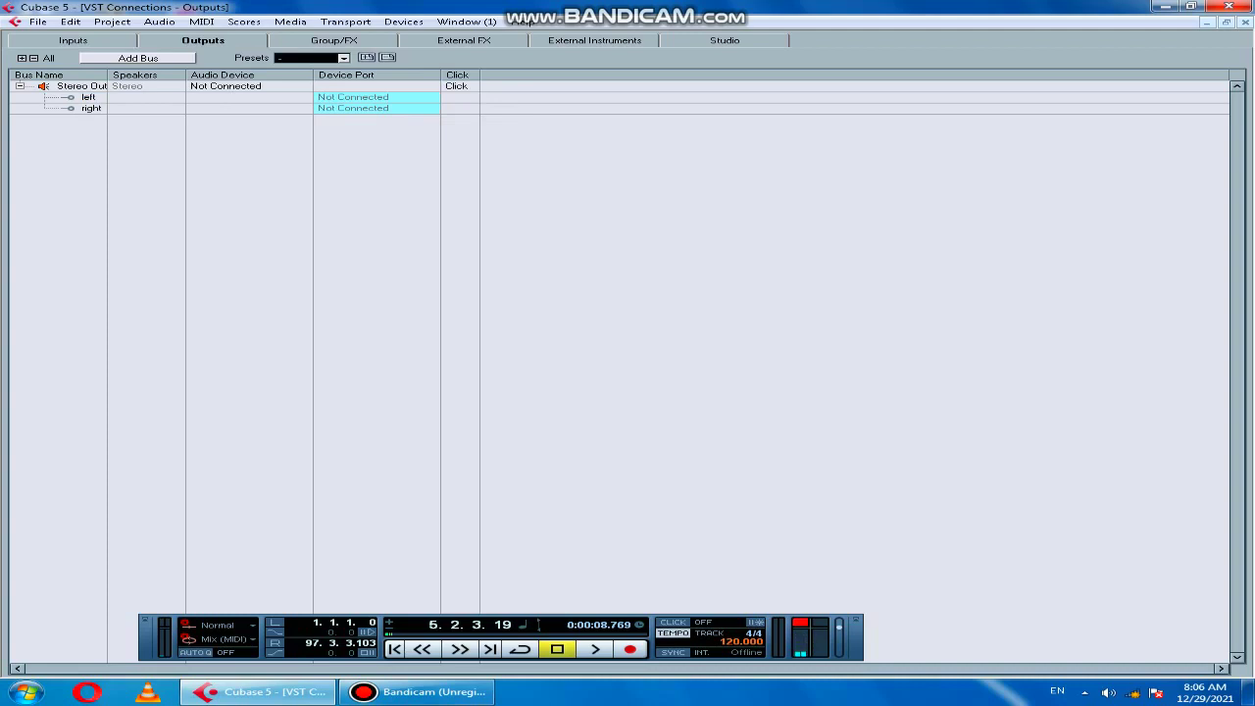
click(365, 97)
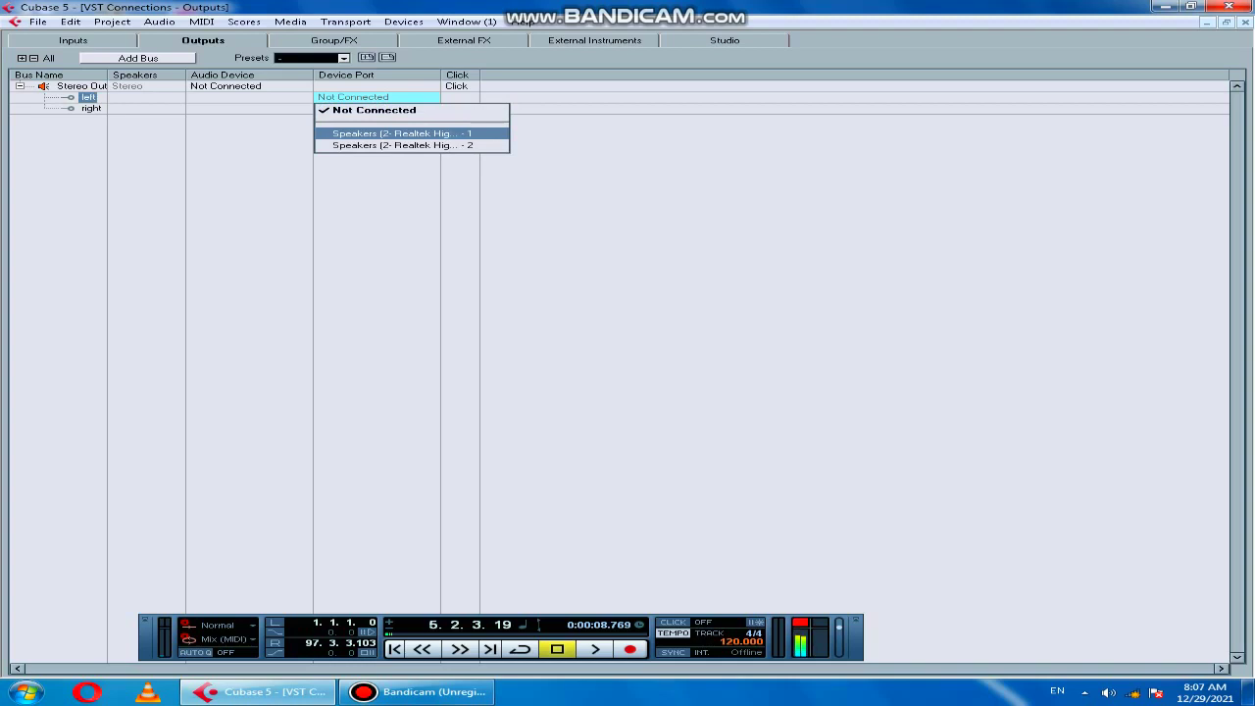
click(402, 133)
click(364, 97)
click(373, 133)
click(362, 108)
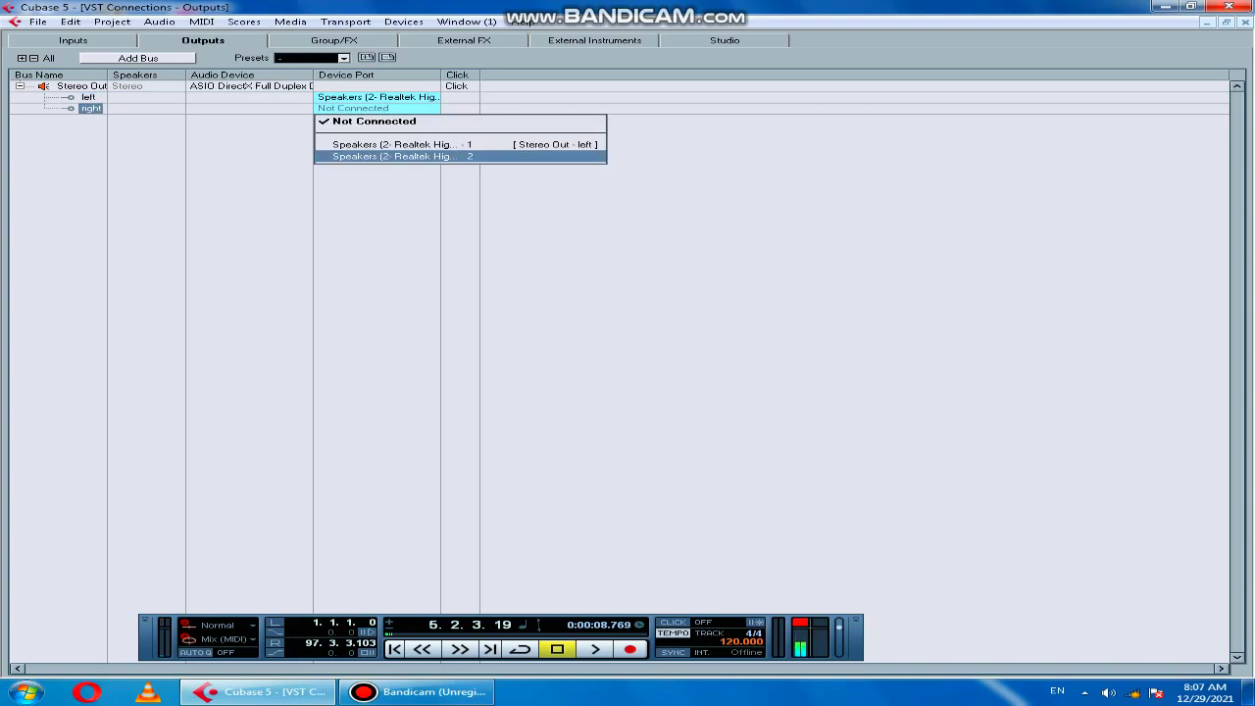
click(402, 156)
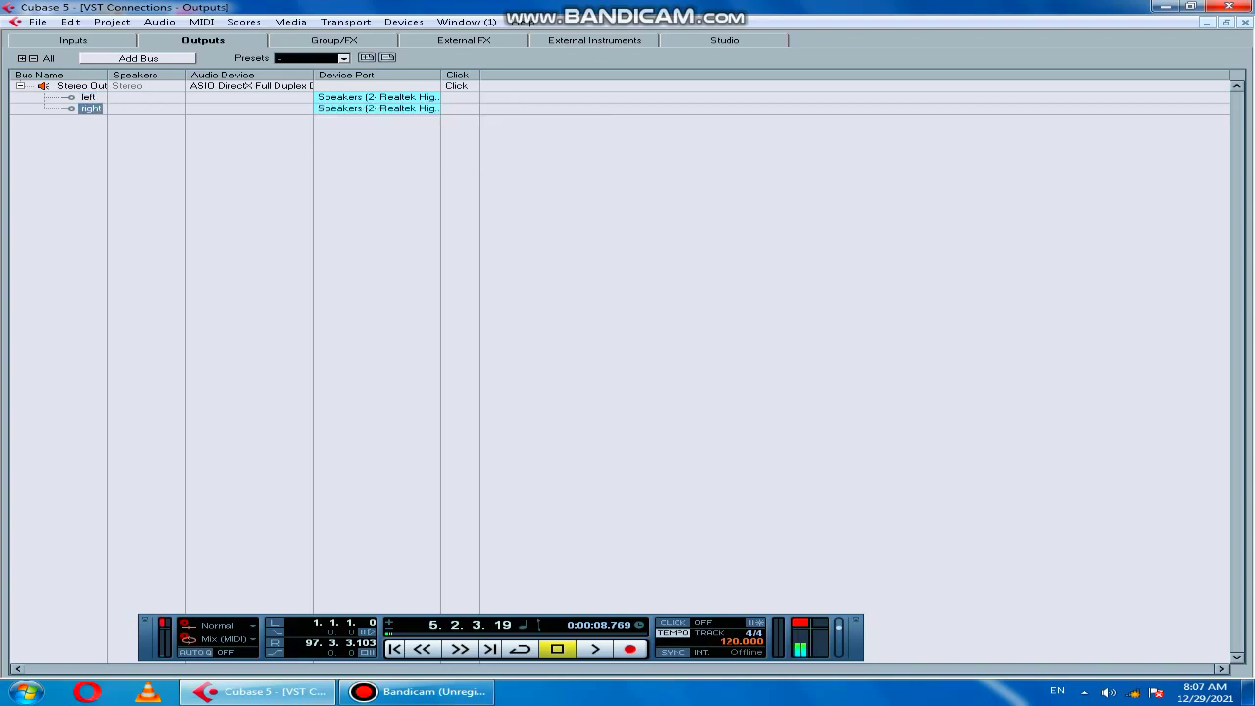
click(377, 108)
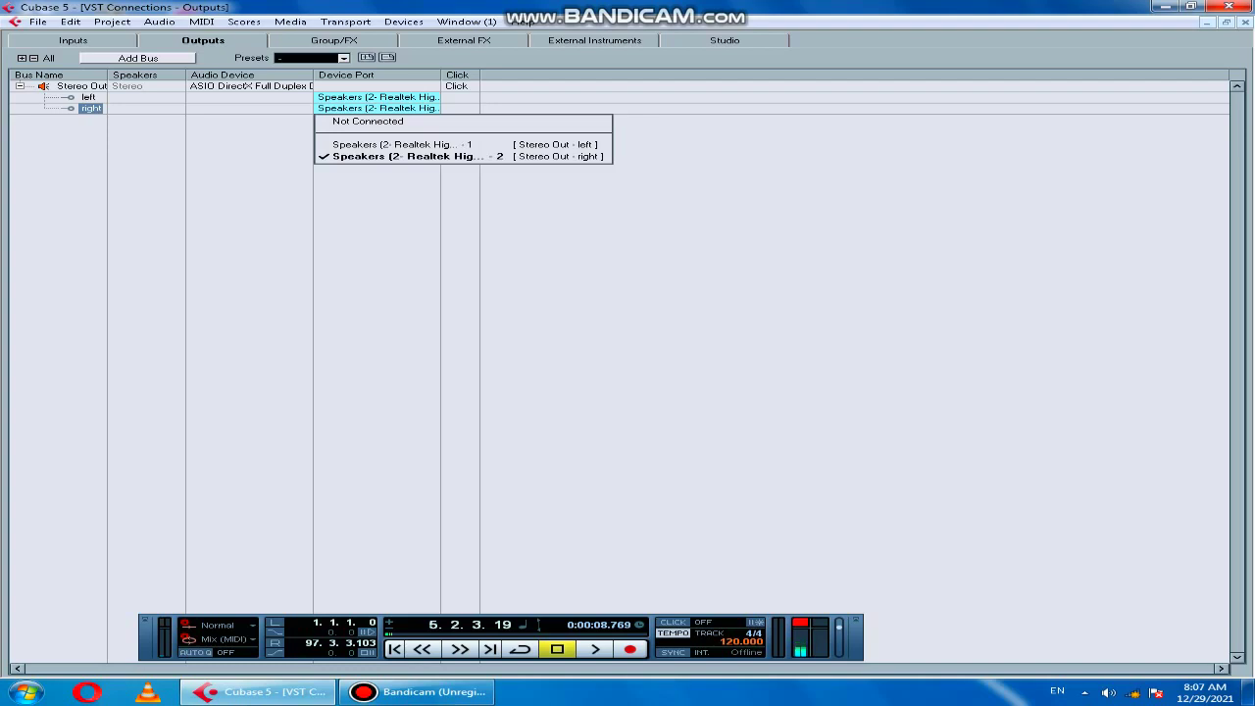
key(Escape)
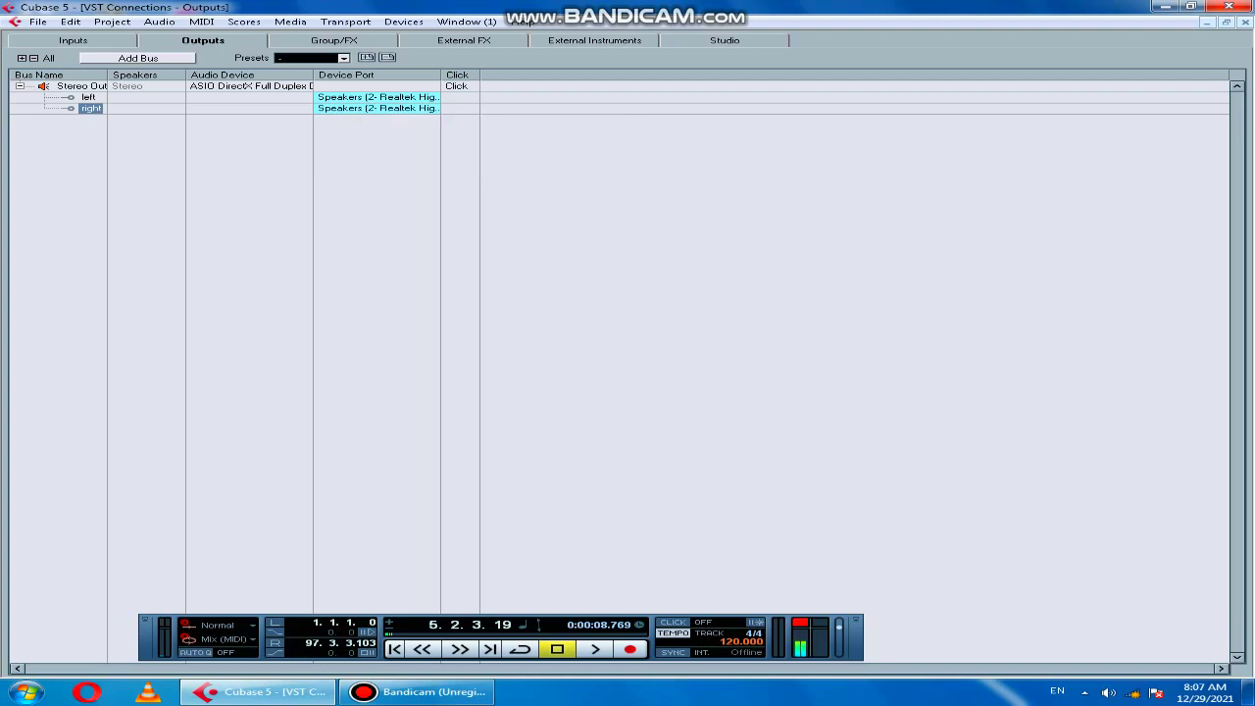
In the Studio connections, assign Monitor 1's left channel to Realtek Speakers port 1 and its right channel to port 2.
click(334, 40)
click(464, 41)
click(594, 40)
click(724, 40)
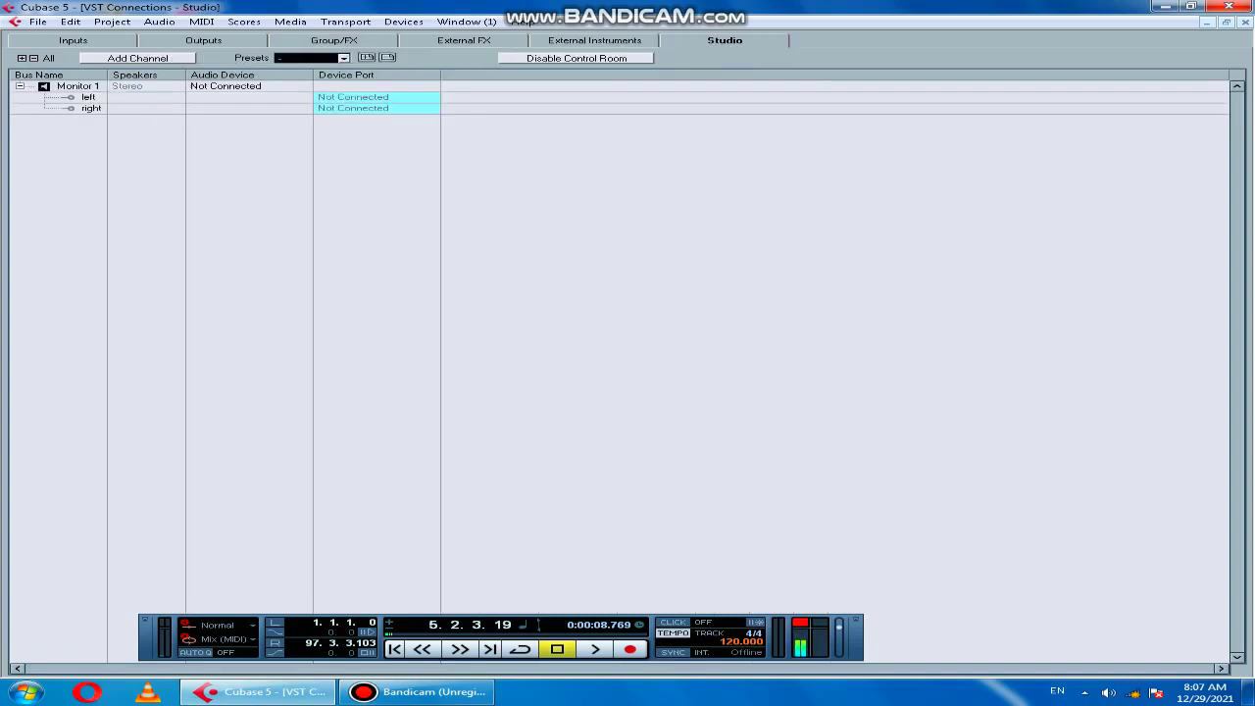
click(355, 97)
click(394, 134)
click(355, 109)
click(402, 156)
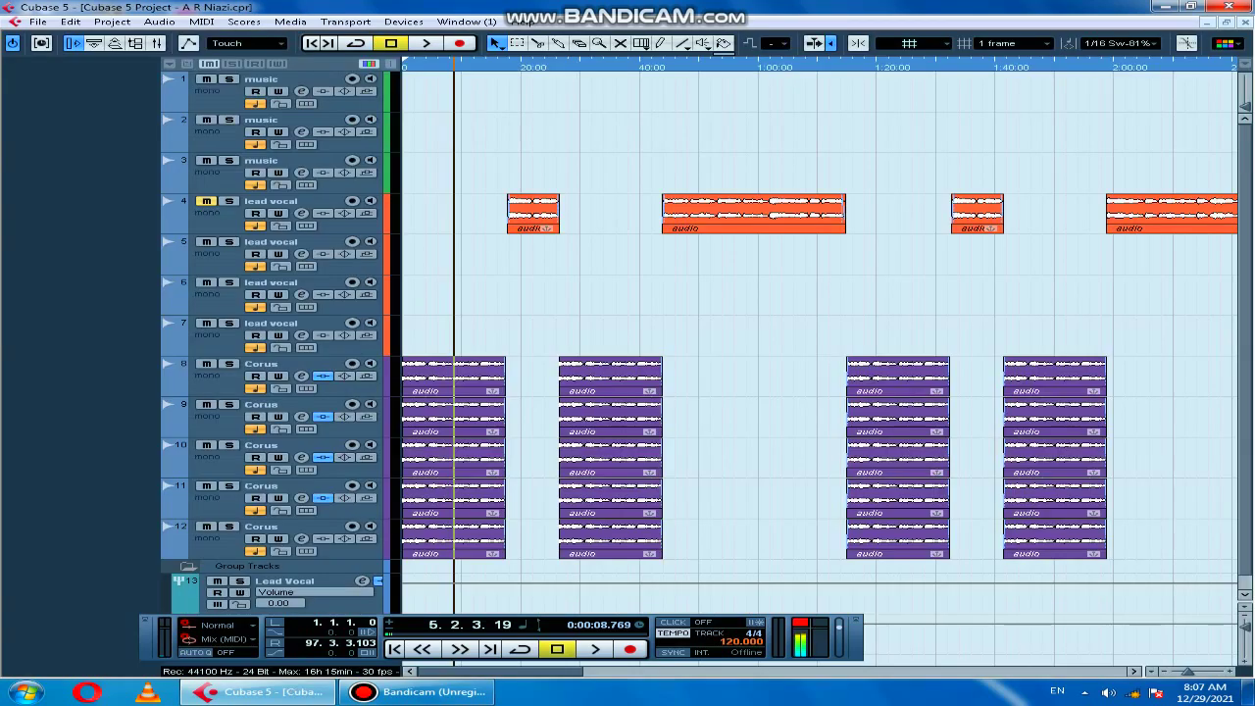
Play the project briefly to check the sound, stop it, and place the project cursor at about 0:06.
key(space)
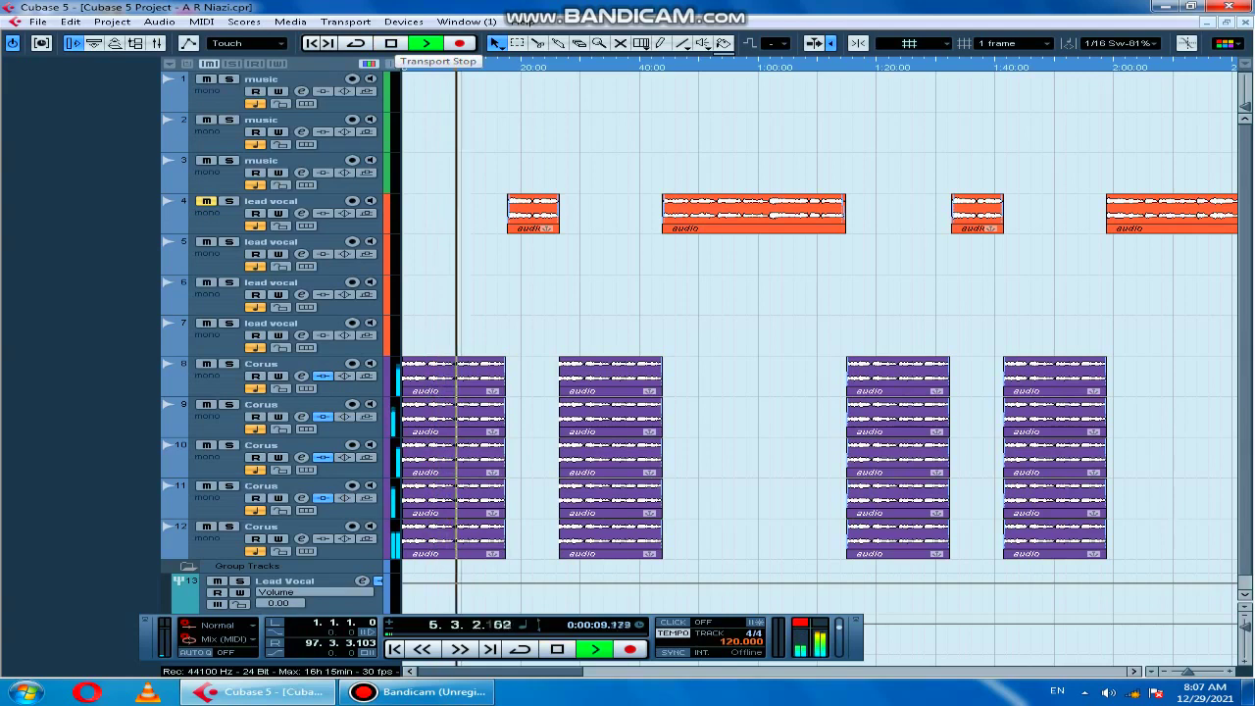
click(391, 43)
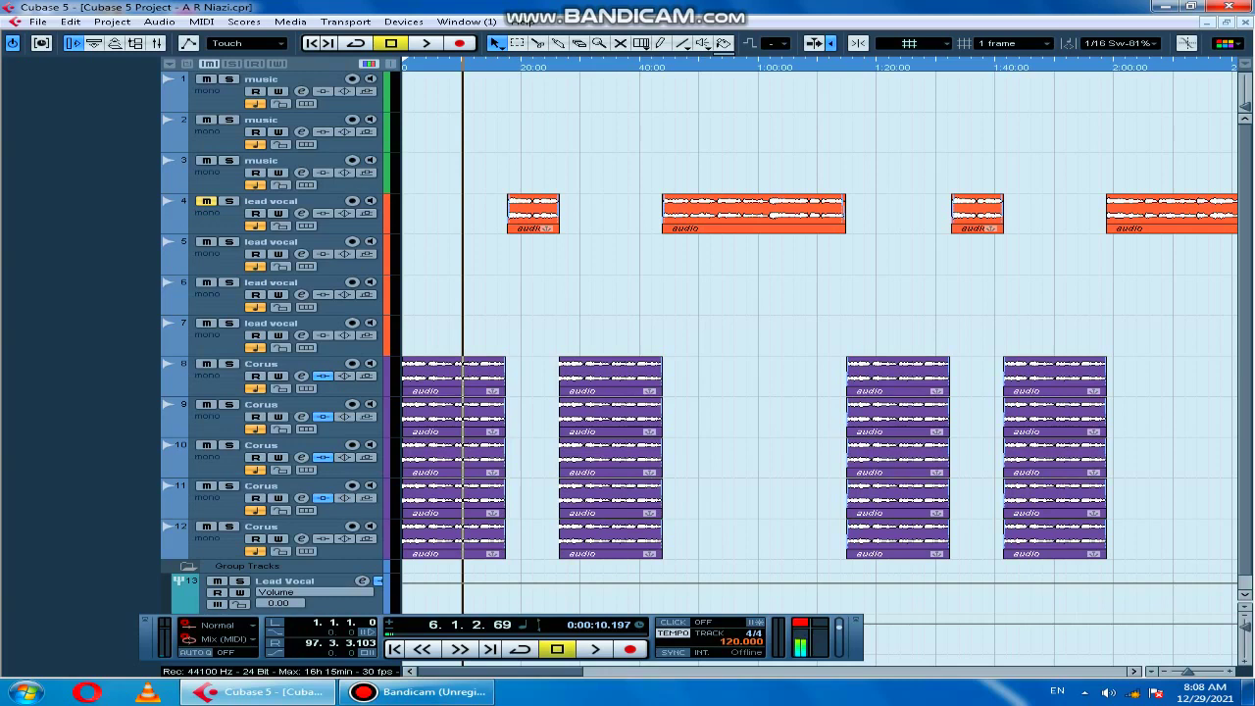
drag(445, 68, 438, 68)
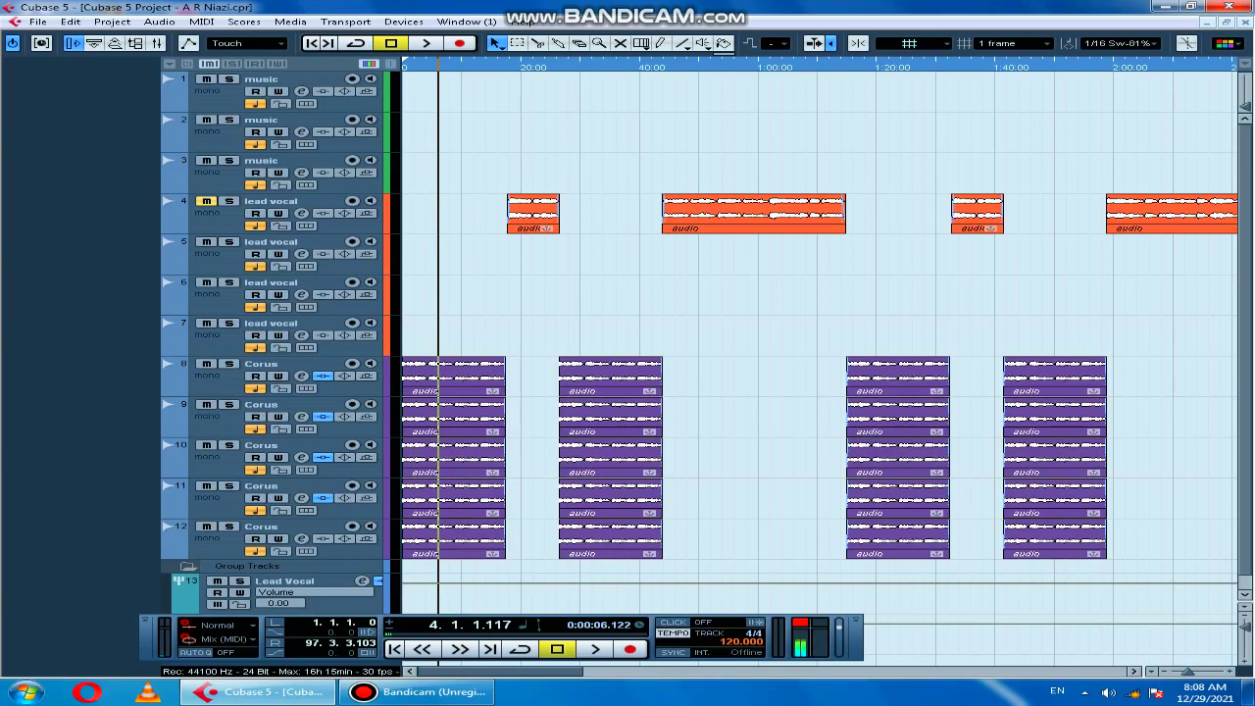